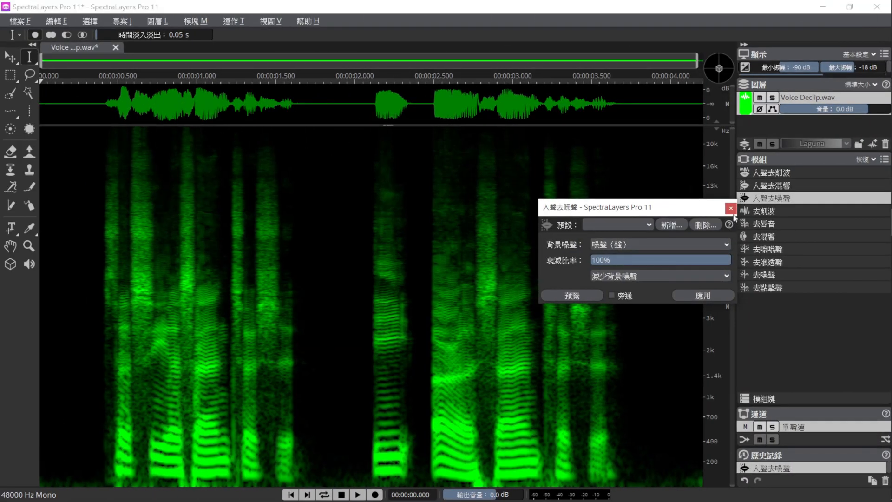
# Close the voice denoise (人聲去噪聲) dialog and move the song unmixing (音頻分離歌曲) dialog off the spectrogram.
pyautogui.click(731, 208)
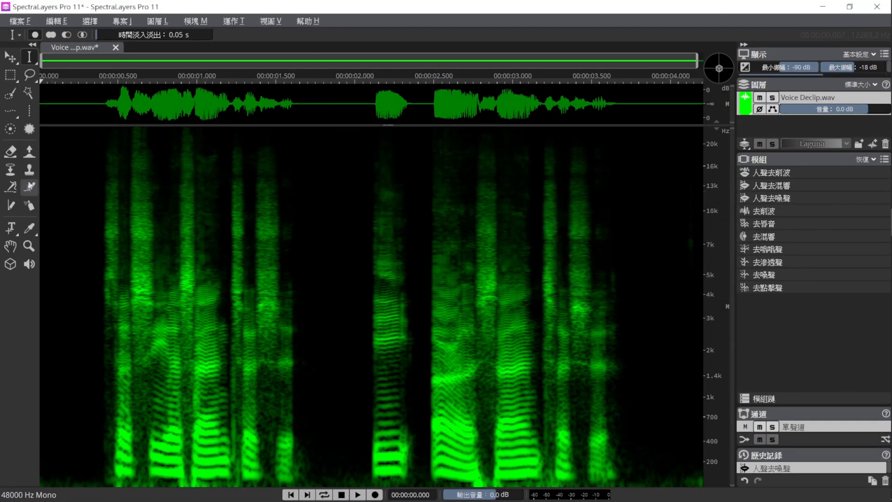
pyautogui.click(29, 151)
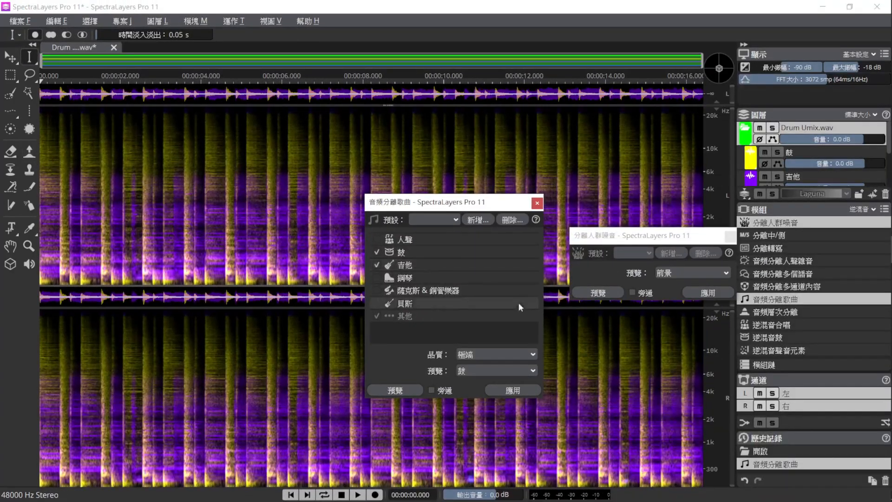
pyautogui.moveTo(474, 201); pyautogui.dragTo(805, 152)
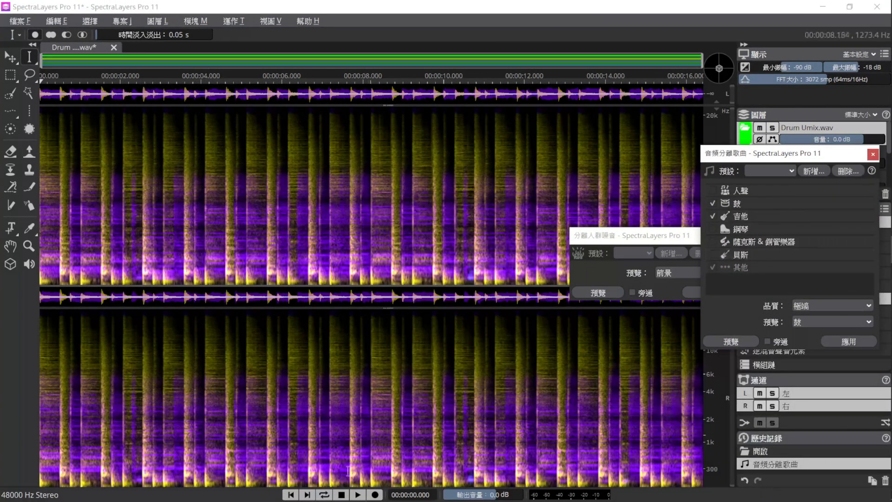
pyautogui.moveTo(799, 113); pyautogui.dragTo(355, 168)
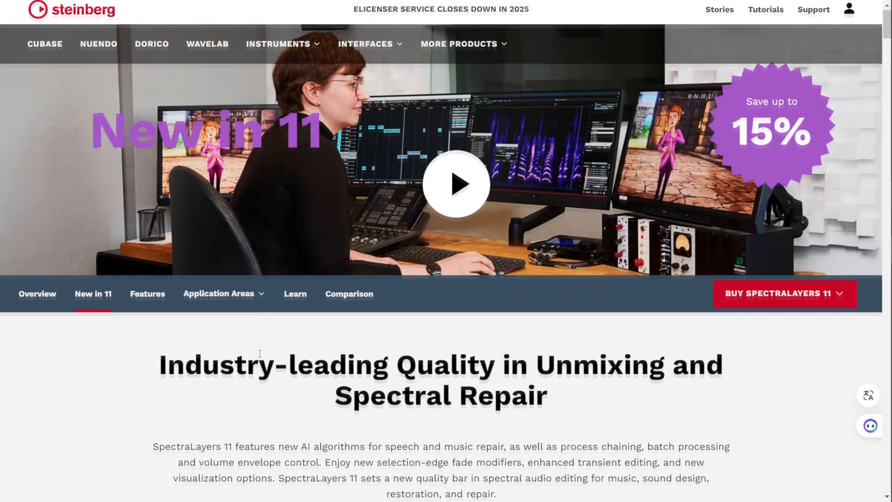
# Read through the SpectraLayers 11 new features and overview on the Steinberg product page.
pyautogui.scroll(-7, 260, 353)
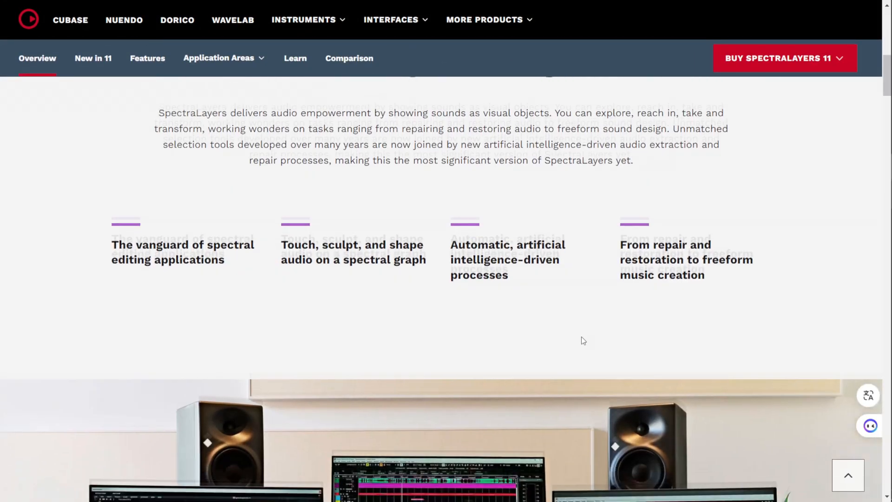
pyautogui.scroll(-5, 581, 336)
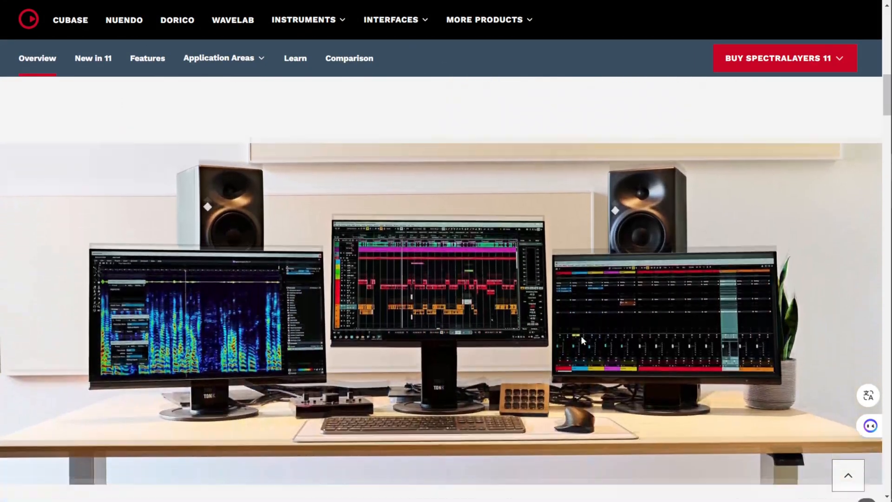
pyautogui.scroll(-10, 580, 336)
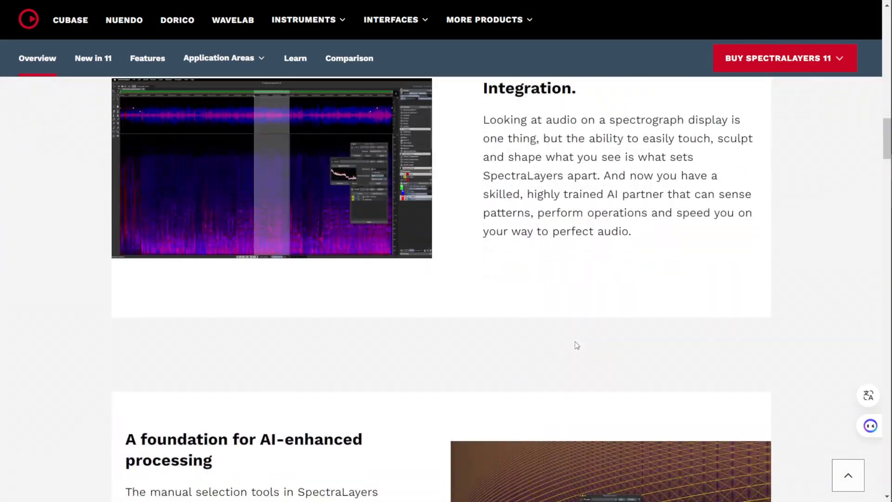
pyautogui.scroll(-2, 577, 345)
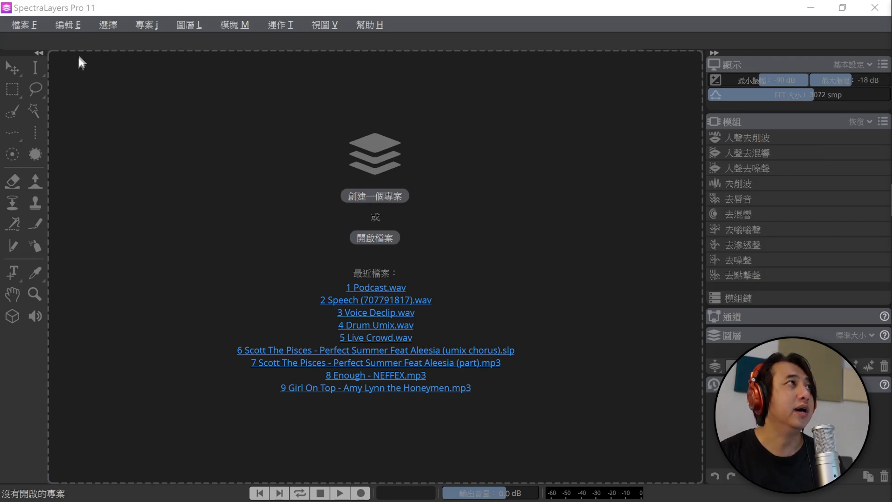
# Review the available interface languages in the SpectraLayers preferences and close them without changes.
pyautogui.click(69, 26)
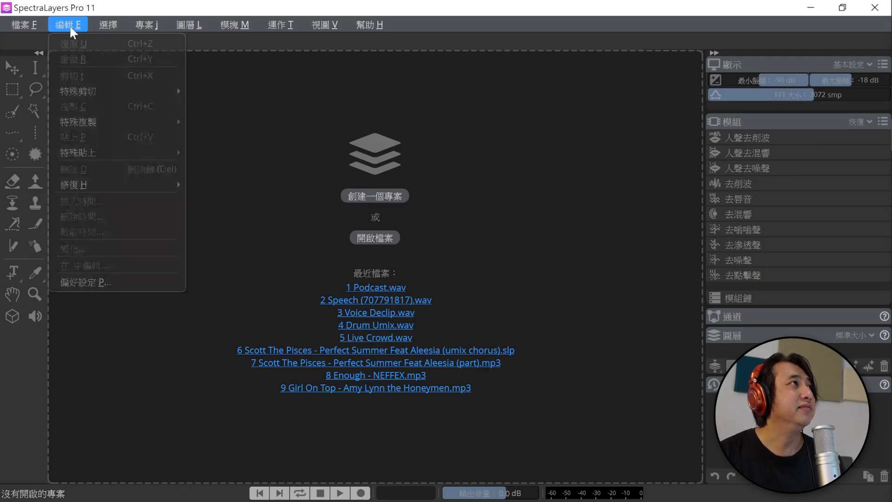
pyautogui.click(154, 284)
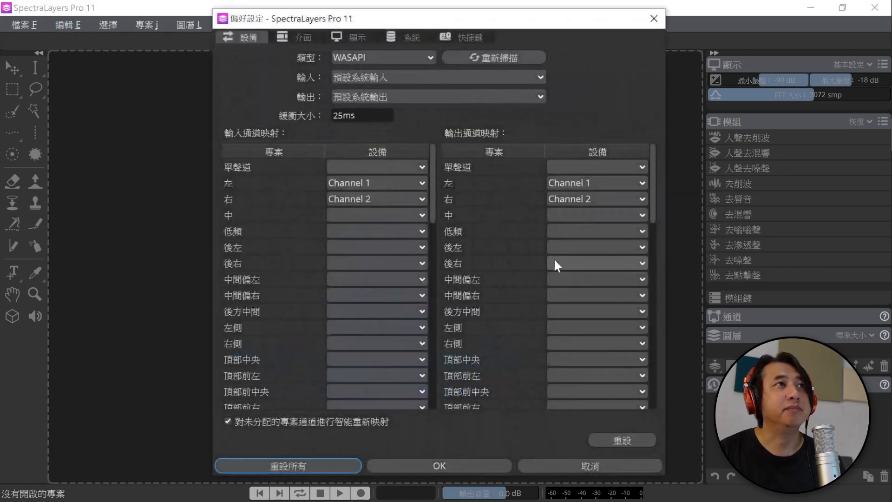
pyautogui.click(303, 37)
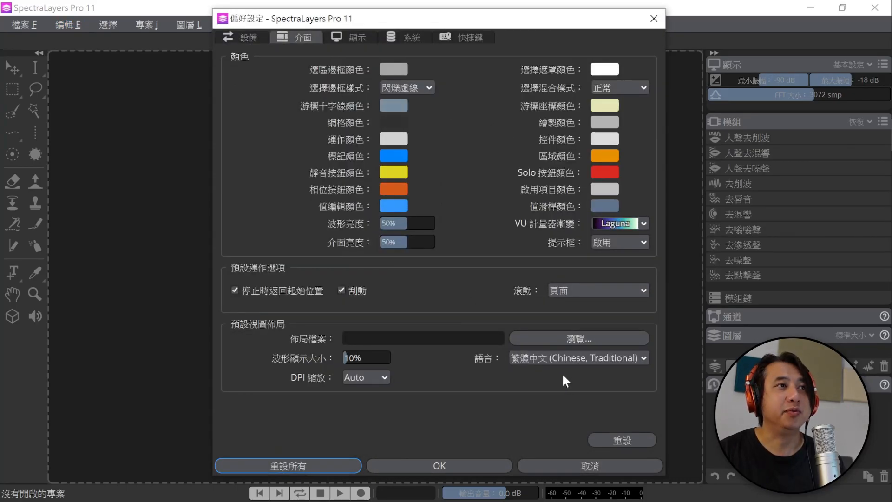
pyautogui.click(579, 359)
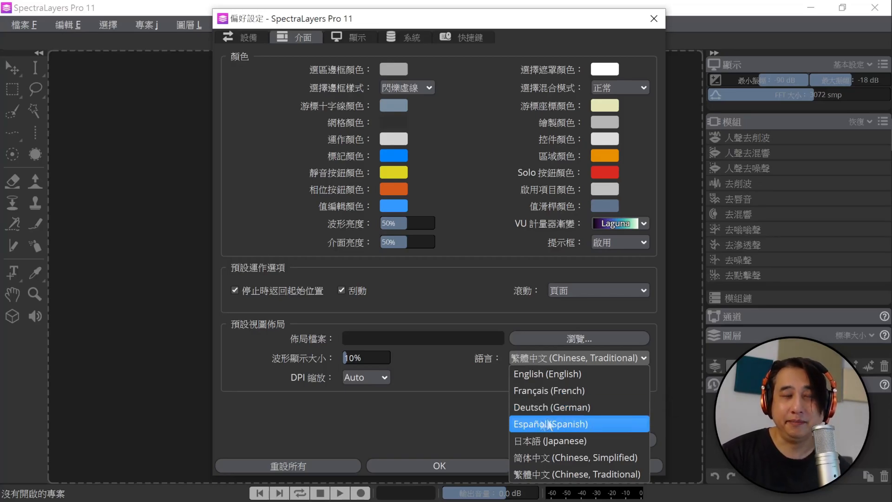
pyautogui.click(458, 410)
pyautogui.click(566, 468)
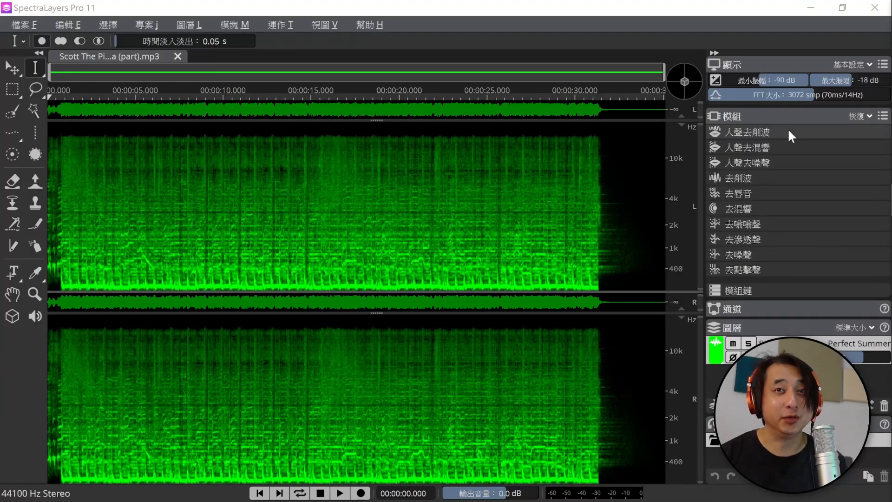
# Detach the modules (模組) panel over the spectrogram and enlarge it in width and height.
pyautogui.moveTo(794, 119); pyautogui.dragTo(422, 113)
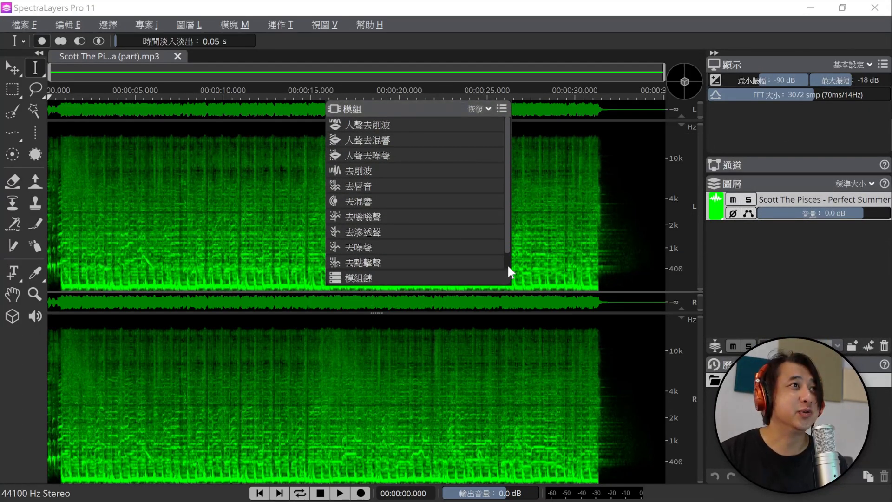
pyautogui.moveTo(510, 263); pyautogui.dragTo(581, 263)
pyautogui.click(514, 298)
pyautogui.moveTo(516, 285); pyautogui.dragTo(518, 401)
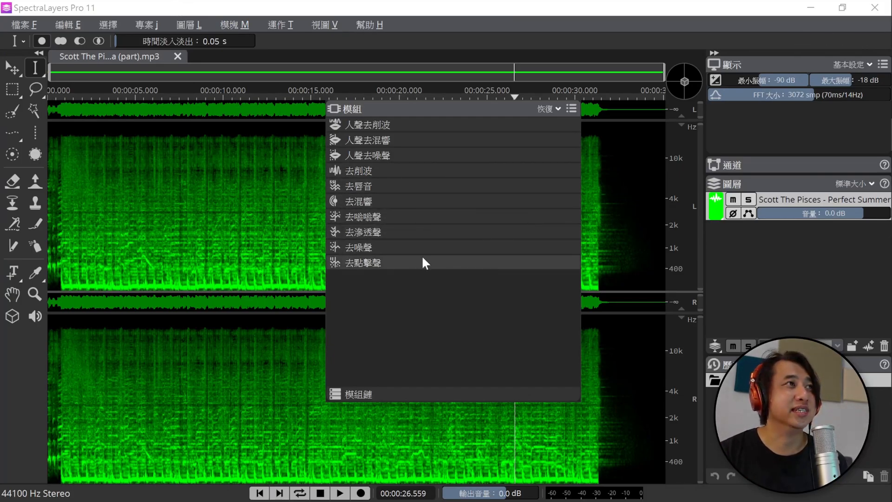
# Examine the settings of the 去嗡嗡聲, 去混響, 去削波 and 人聲去噪聲 modules, and close their dialogs.
pyautogui.click(396, 216)
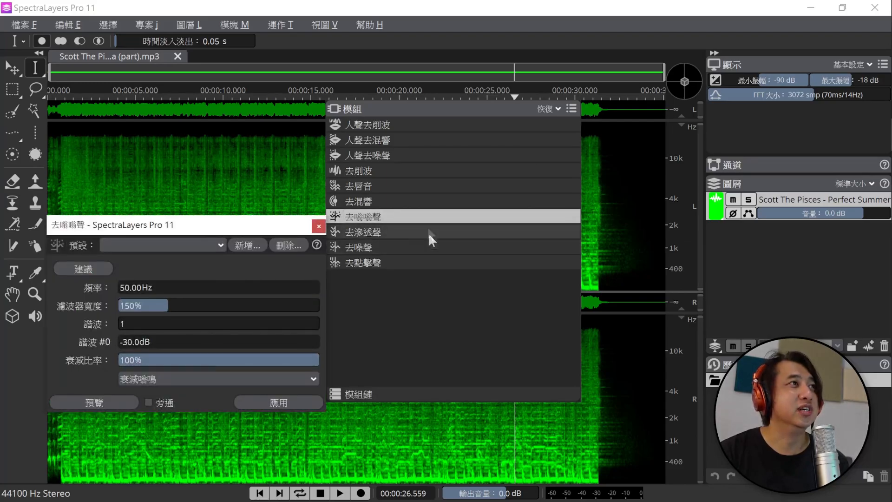
pyautogui.click(425, 199)
pyautogui.click(462, 171)
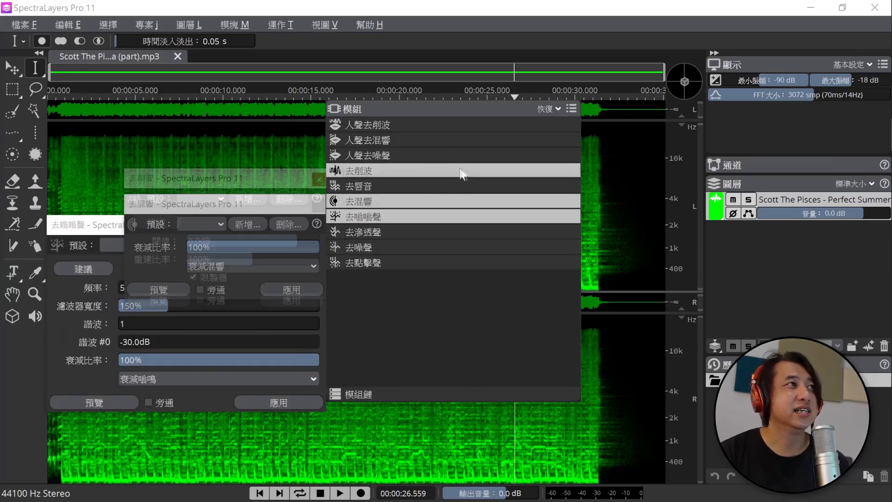
pyautogui.click(486, 153)
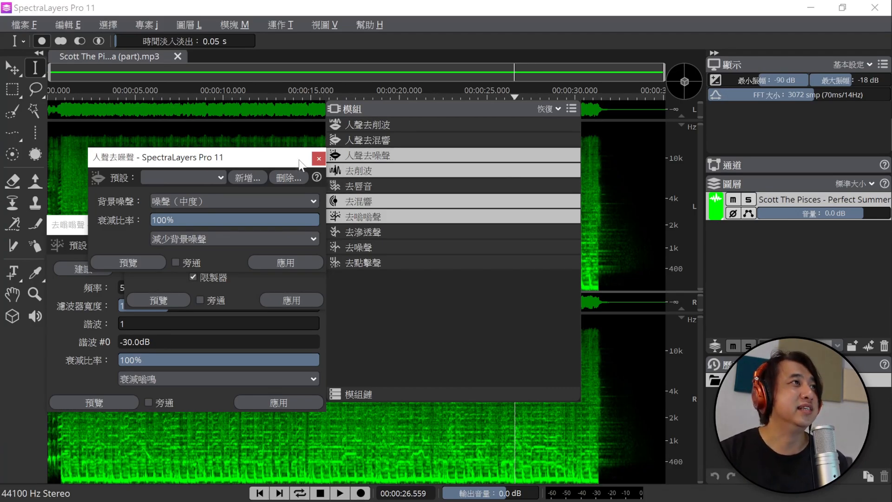
pyautogui.click(318, 158)
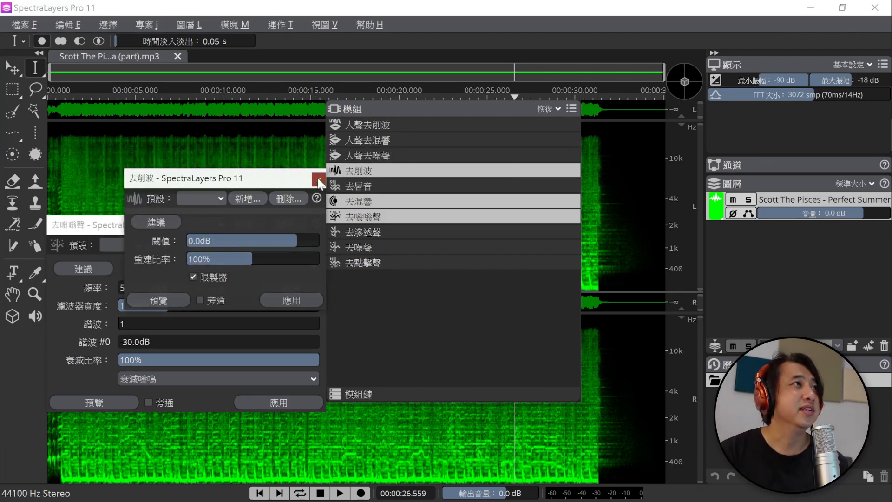
pyautogui.click(318, 178)
pyautogui.click(318, 202)
pyautogui.click(319, 227)
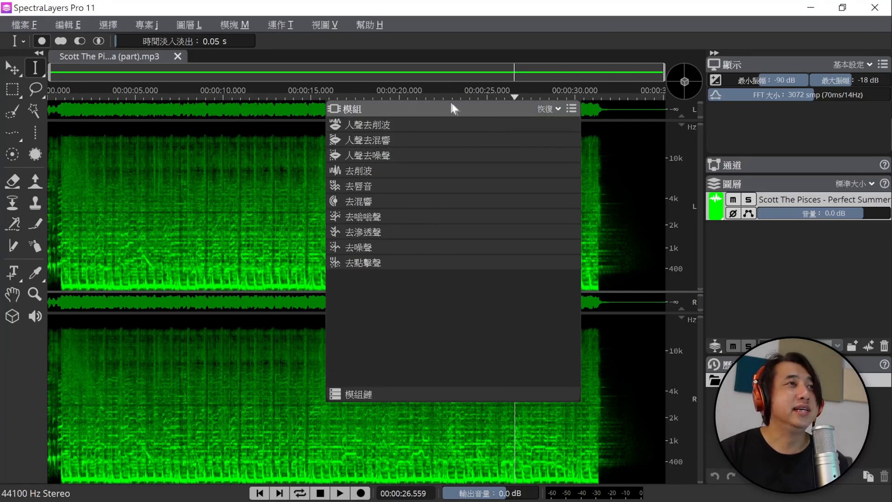
# Show all modules (所有模組) in the modules panel and look through the full list.
pyautogui.click(542, 108)
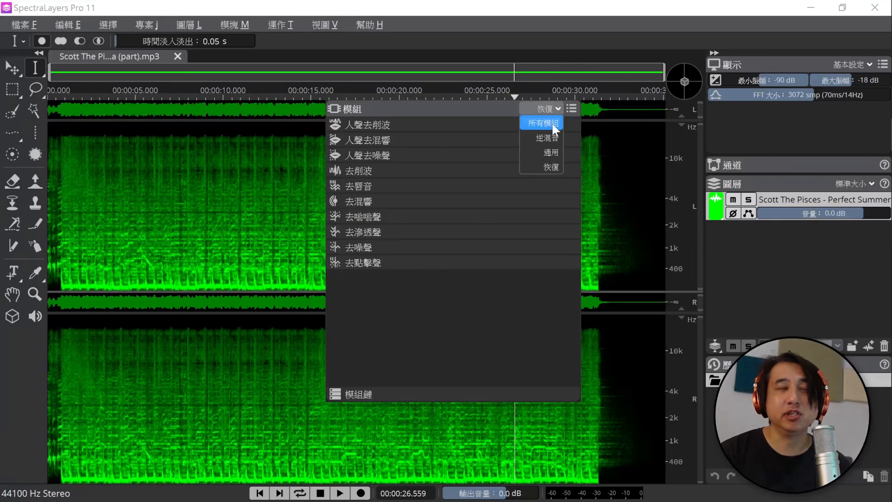
pyautogui.click(551, 122)
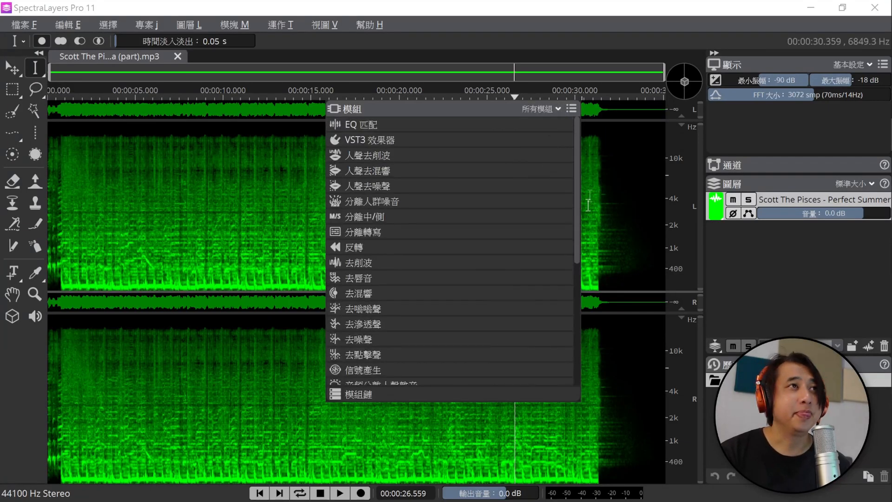
pyautogui.scroll(-5, 469, 181)
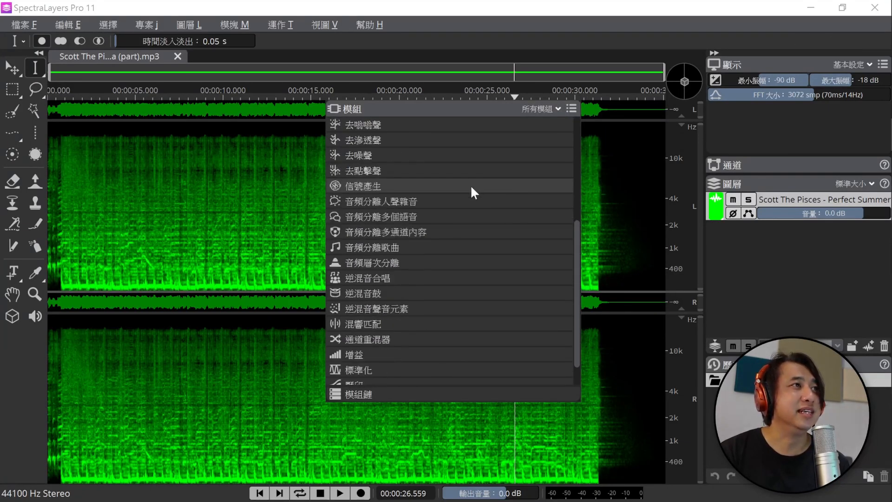
pyautogui.scroll(3, 476, 195)
pyautogui.scroll(1, 481, 201)
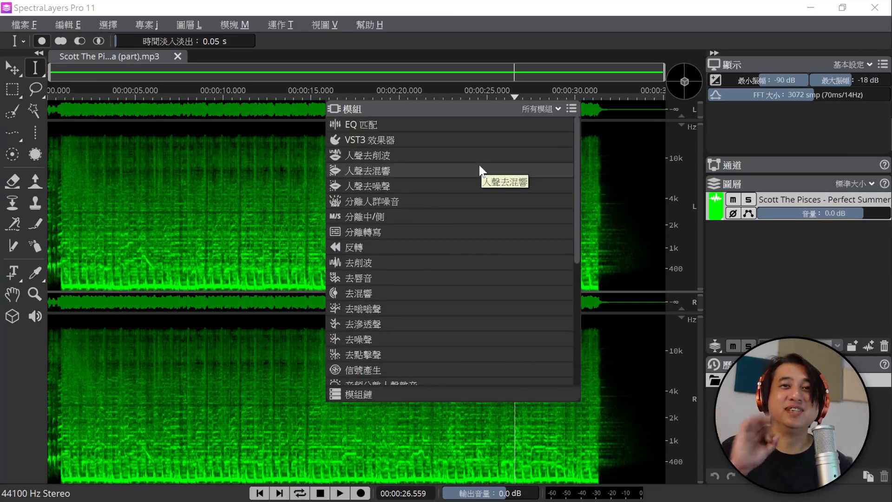
# View the unmixing (逆混音), general (通用) and repair (恢復) module categories one after another.
pyautogui.click(551, 110)
pyautogui.click(552, 137)
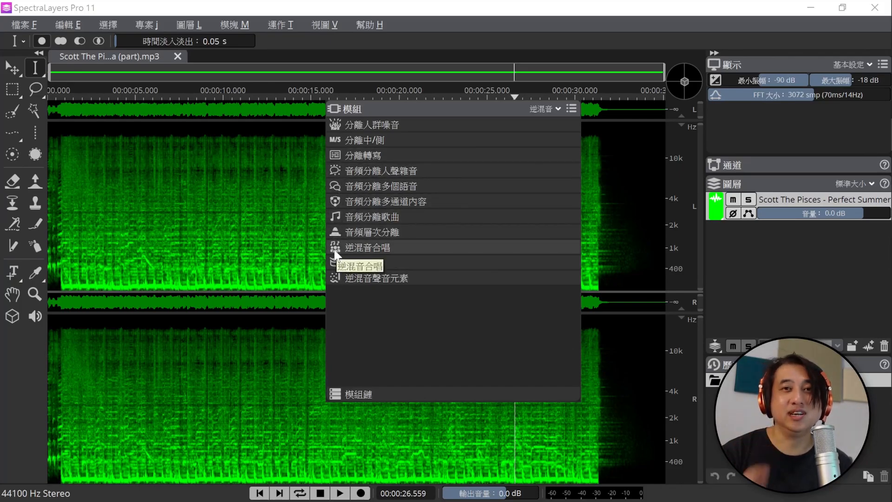
pyautogui.click(539, 109)
pyautogui.click(551, 152)
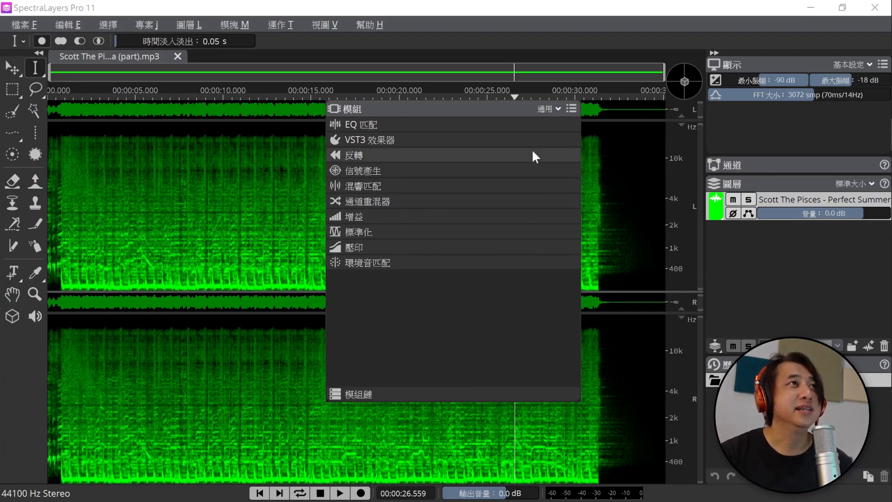
pyautogui.click(548, 109)
pyautogui.click(551, 165)
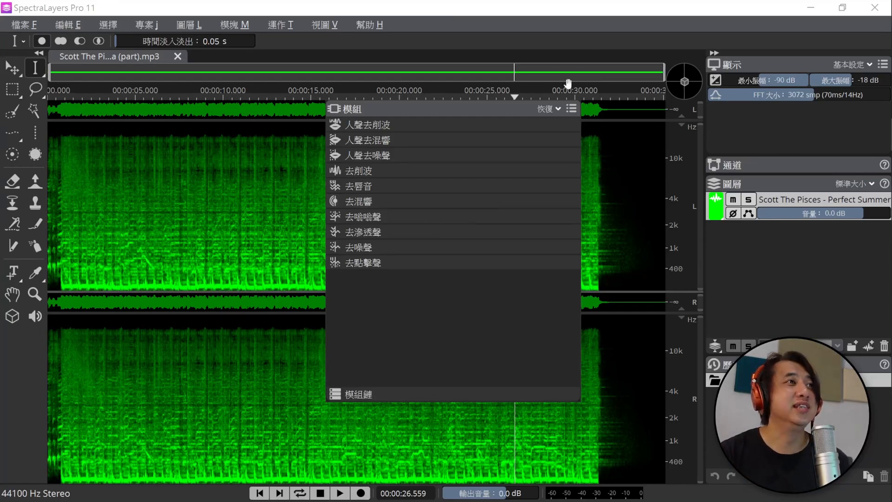
# Switch the module list to the unmixing (逆混音) category and on to the general (通用) category.
pyautogui.click(553, 108)
pyautogui.click(549, 133)
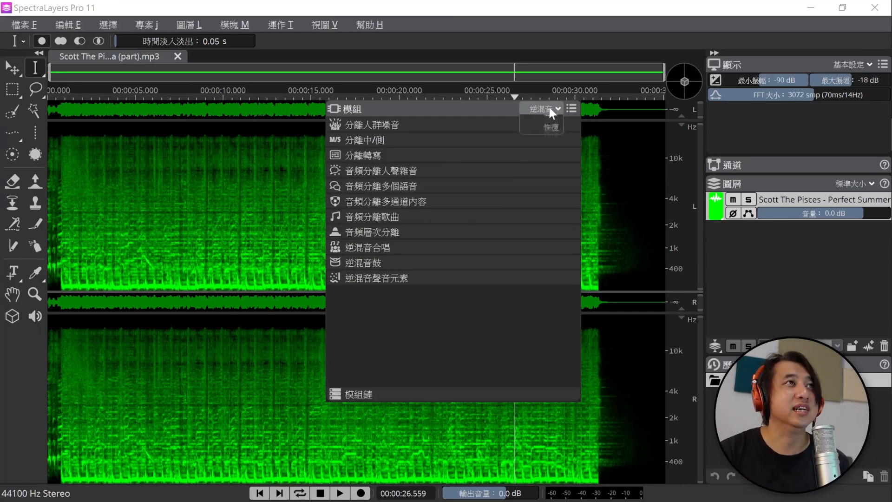
pyautogui.click(549, 106)
pyautogui.click(553, 149)
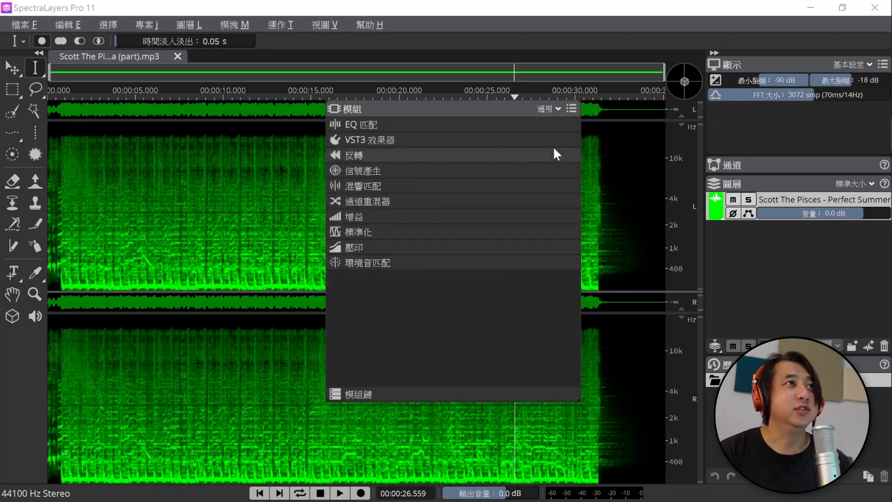
# Hide the 信號產生 module and show it again, and open the naming dialog for a new module filter before cancelling it.
pyautogui.click(572, 108)
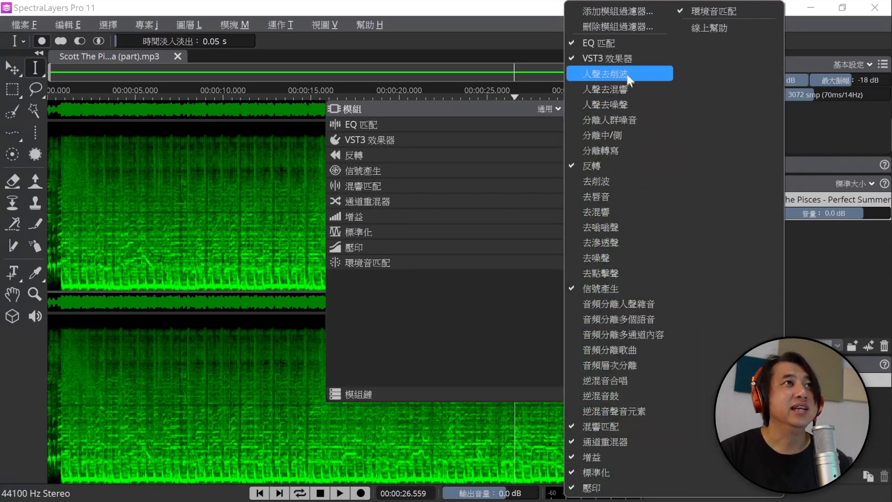
pyautogui.click(627, 291)
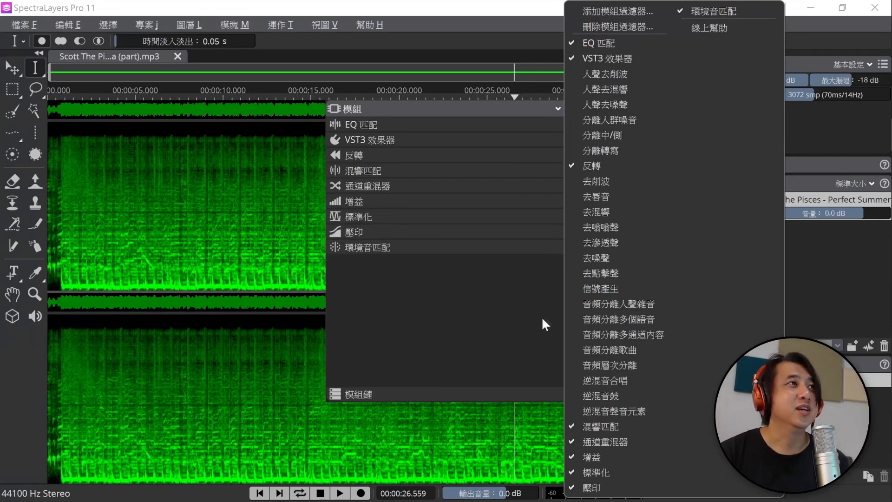
pyautogui.click(582, 288)
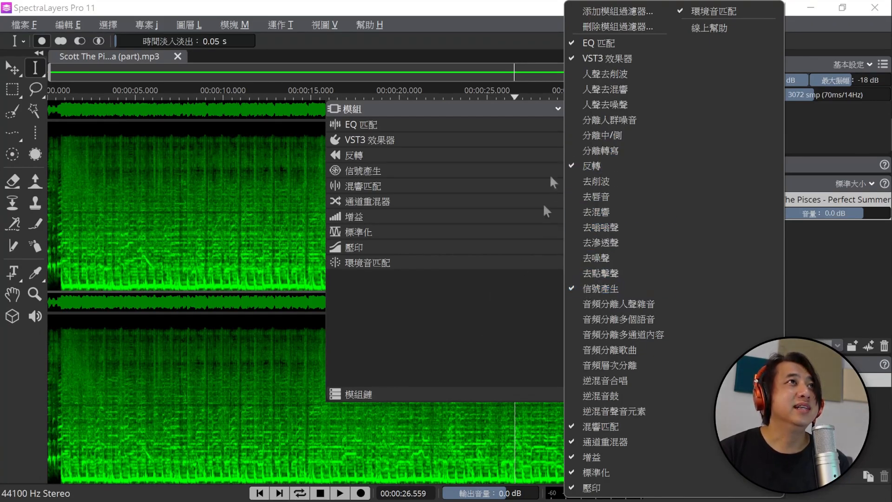
pyautogui.click(635, 16)
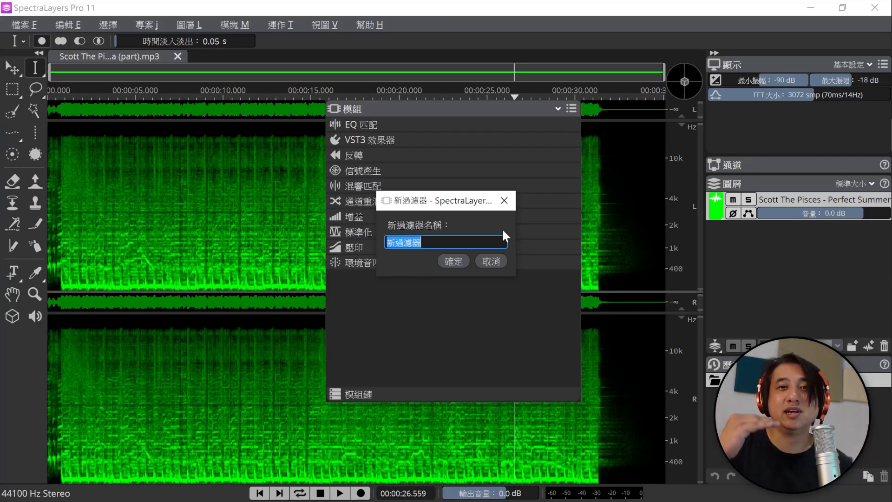
pyautogui.click(491, 262)
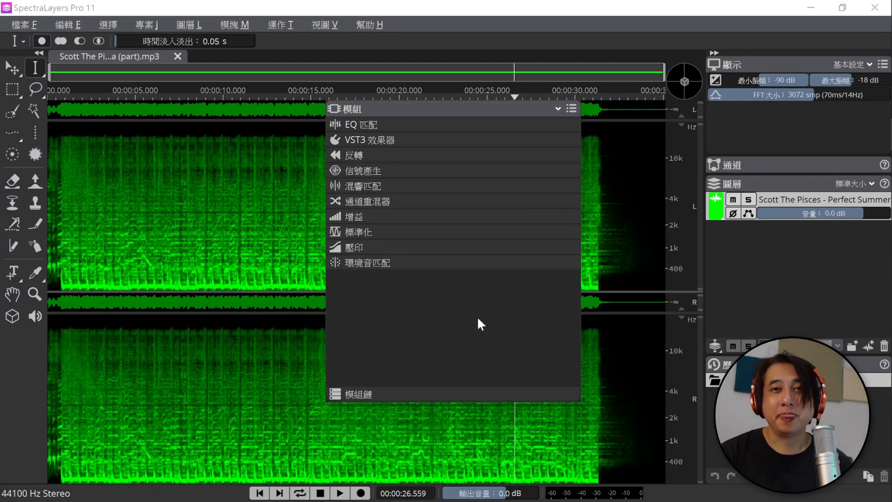
# Open the module chain (模組鏈) window and arrange it beside the modules panel so both are fully visible.
pyautogui.click(423, 394)
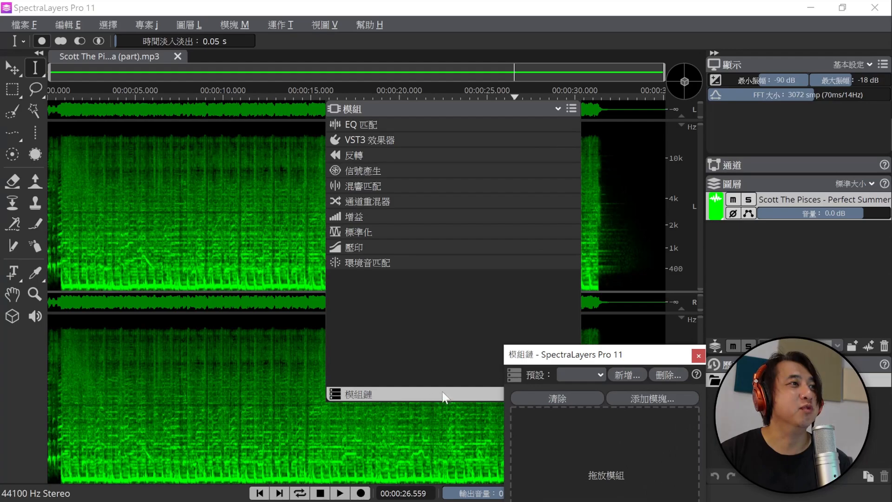
pyautogui.moveTo(556, 354); pyautogui.dragTo(590, 114)
pyautogui.moveTo(440, 110); pyautogui.dragTo(374, 99)
# Switch the module list to the repair (恢復) category and add 人聲去噪聲 and another repair module to the module chain.
pyautogui.click(467, 96)
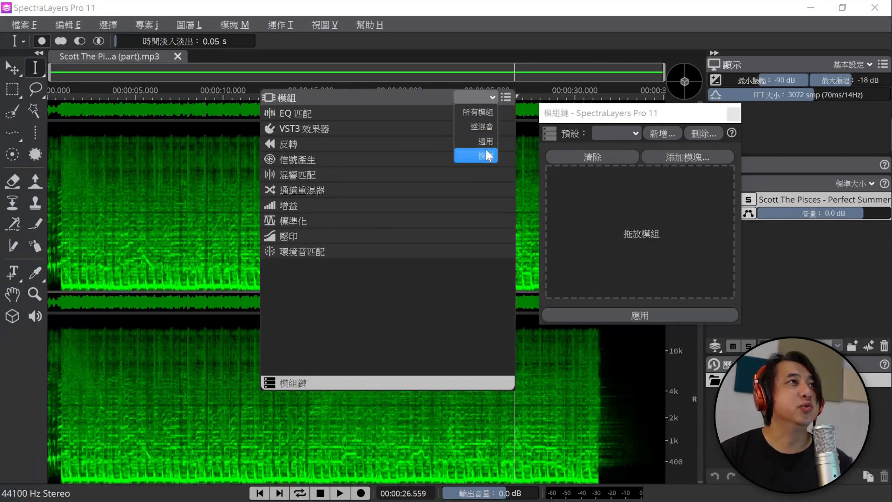
pyautogui.click(484, 153)
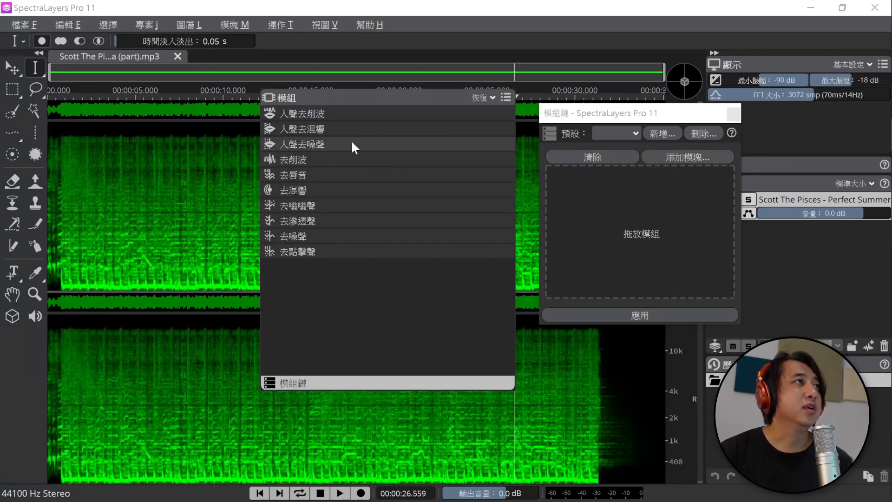
pyautogui.moveTo(350, 140); pyautogui.dragTo(604, 188)
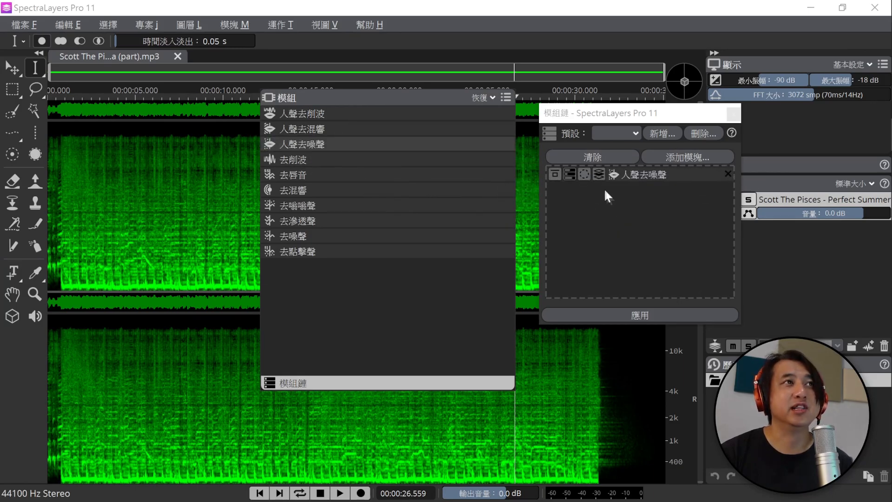
pyautogui.moveTo(331, 183); pyautogui.dragTo(620, 191)
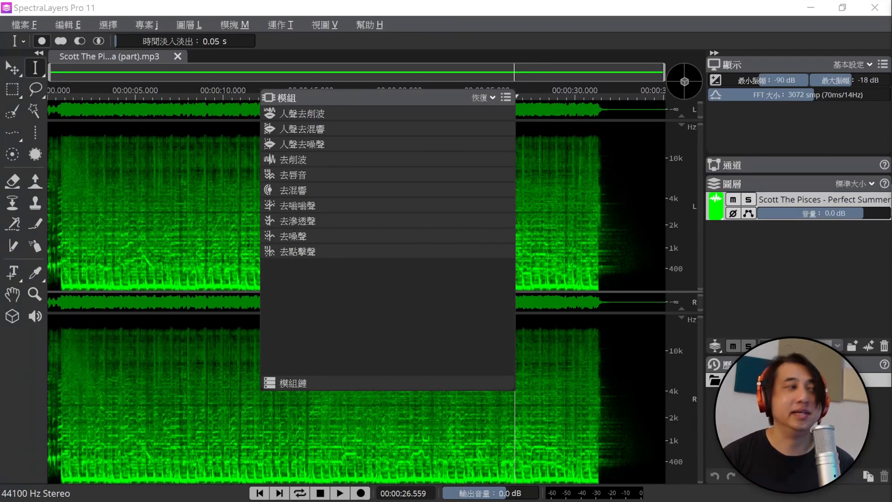
# Reopen the module chain and remove the 去削波, 去混響, 去嗡嗡聲 and 去噪聲 modules from it.
pyautogui.click(308, 383)
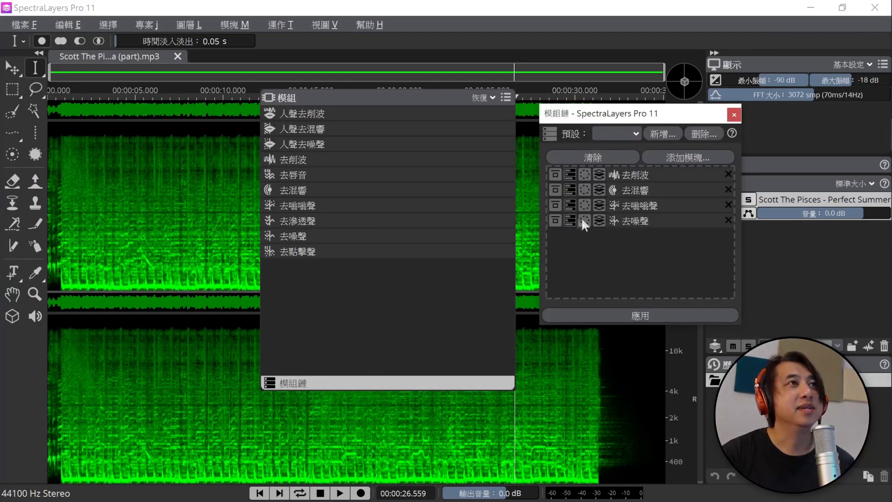
pyautogui.click(728, 174)
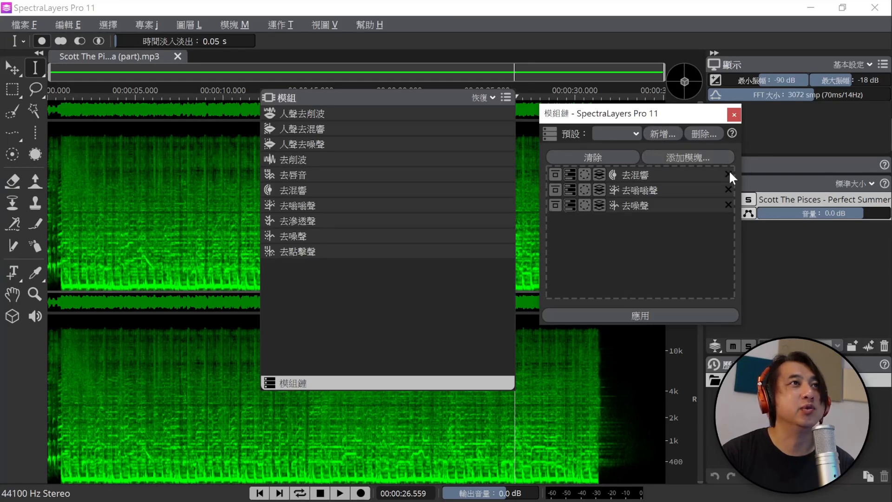
pyautogui.click(729, 175)
pyautogui.click(728, 174)
pyautogui.click(729, 174)
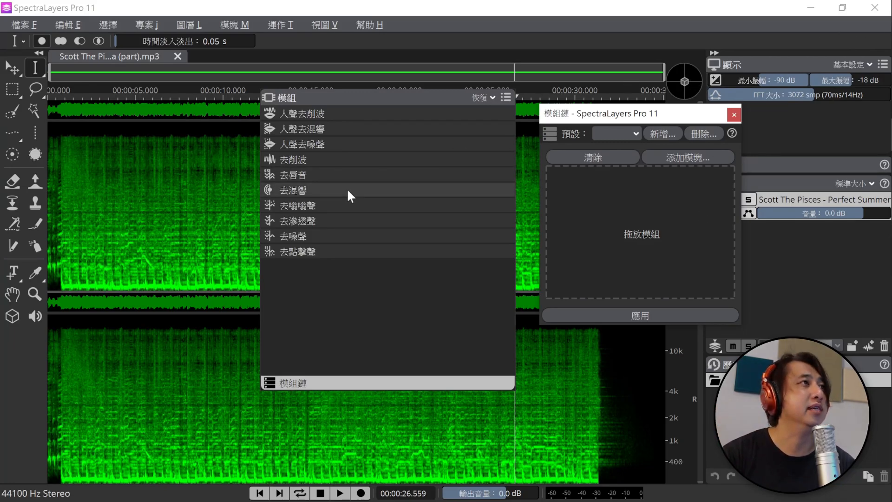
# Add 人聲去噪聲, 去混響 and 去噪聲 to the empty module chain, and take 去噪聲 out again.
pyautogui.moveTo(372, 147); pyautogui.dragTo(639, 186)
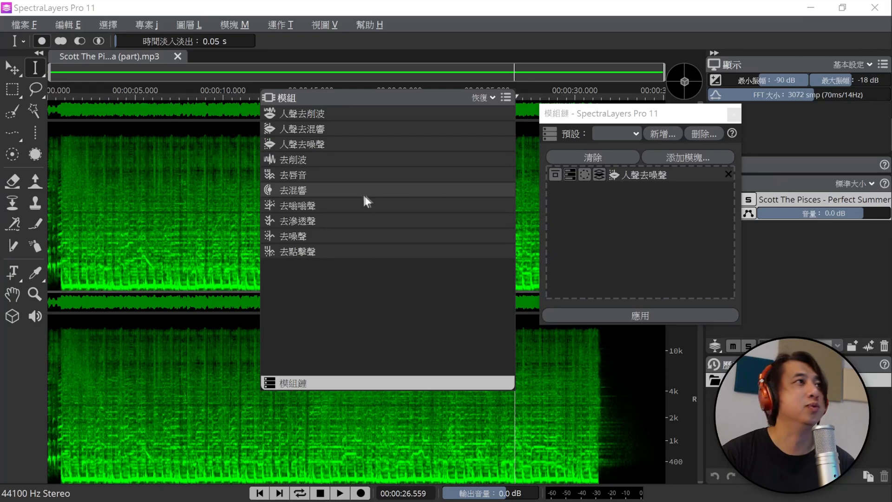
pyautogui.moveTo(348, 191); pyautogui.dragTo(609, 204)
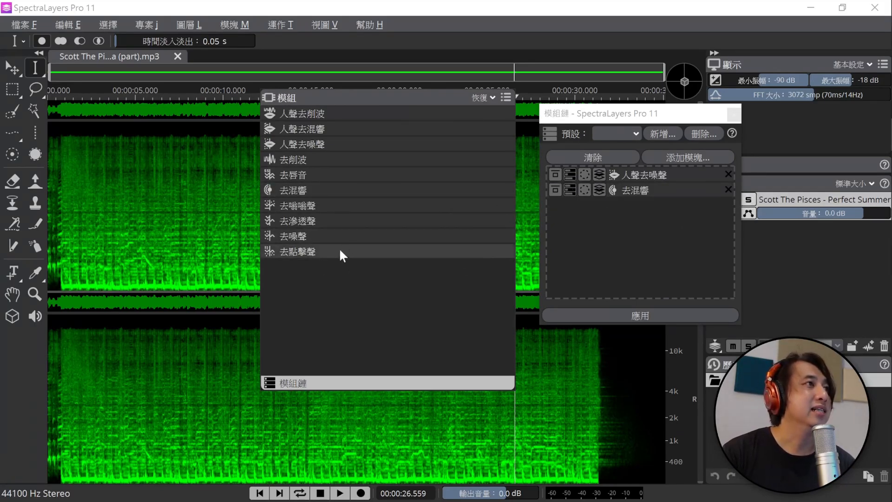
pyautogui.moveTo(343, 235); pyautogui.dragTo(641, 212)
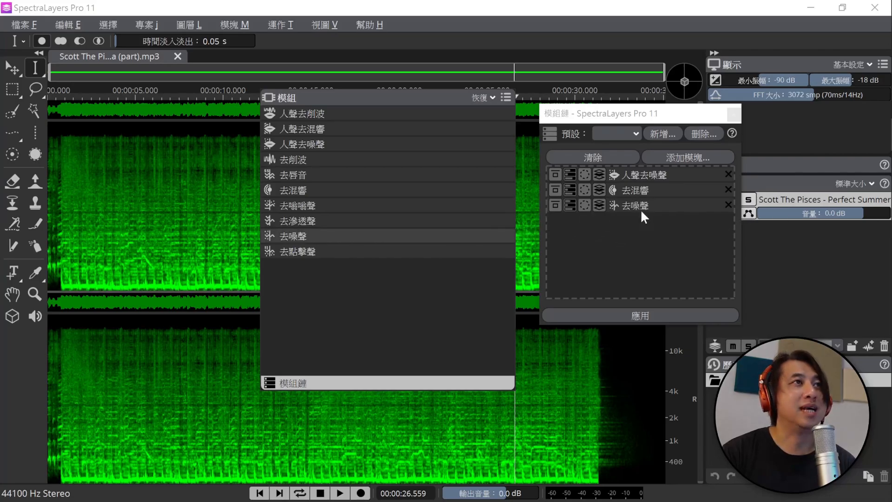
pyautogui.click(728, 205)
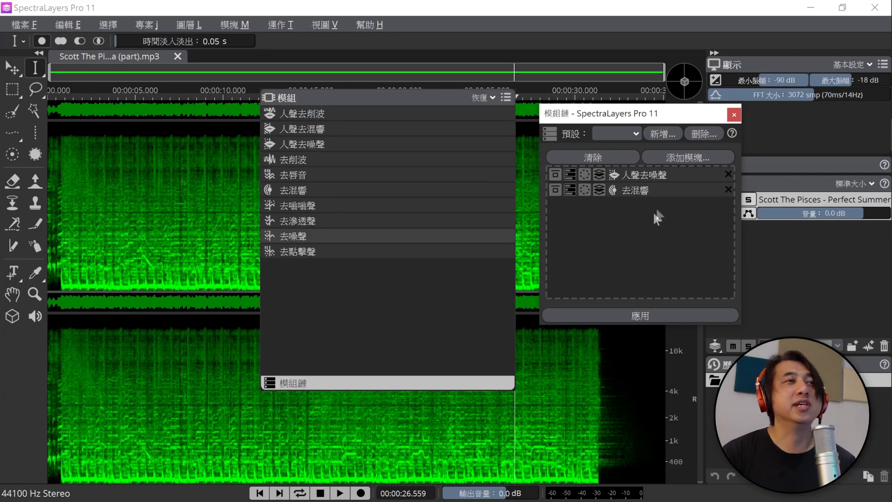
# Save the module chain as a new preset named with the presenter's first name, and close the chain window.
pyautogui.click(658, 136)
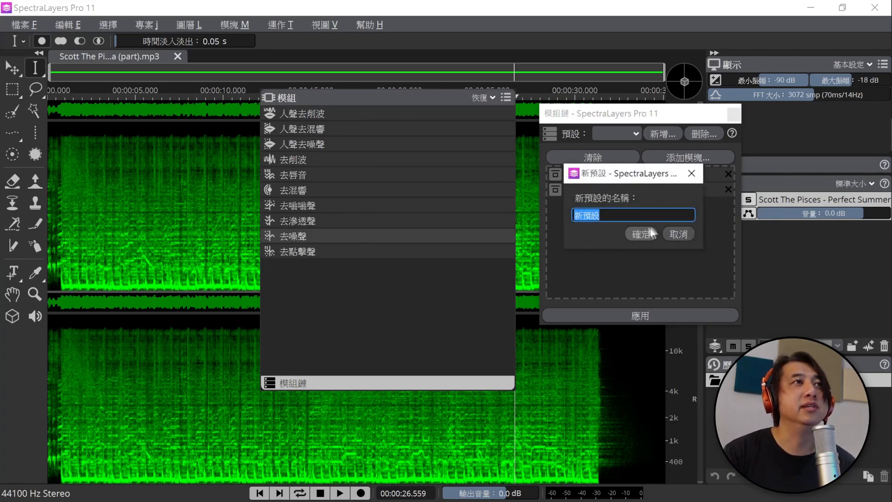
pyautogui.write('James')
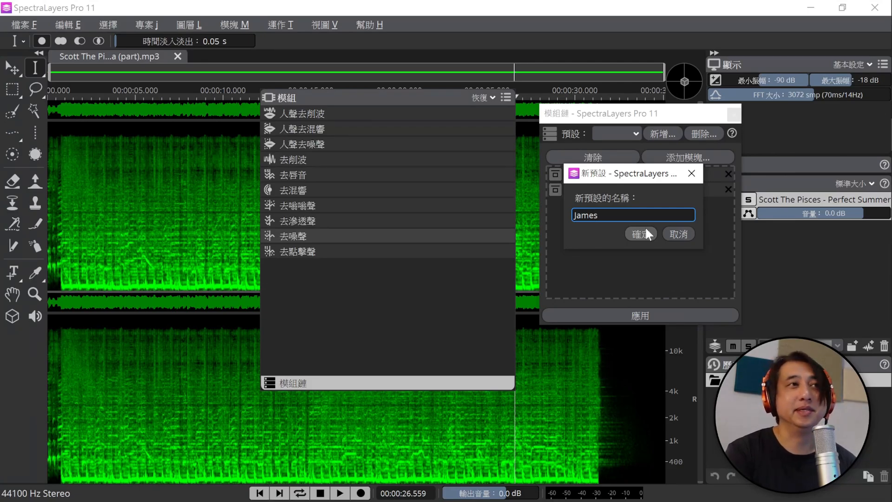
pyautogui.click(644, 228)
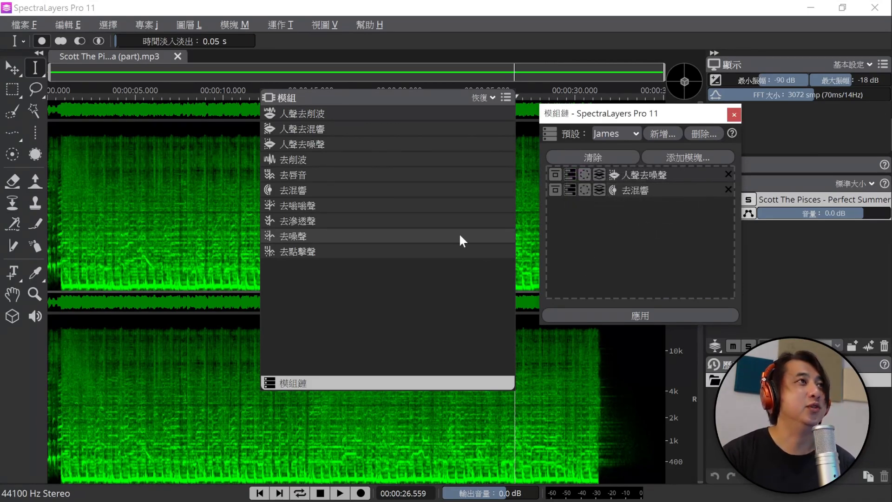
pyautogui.click(733, 116)
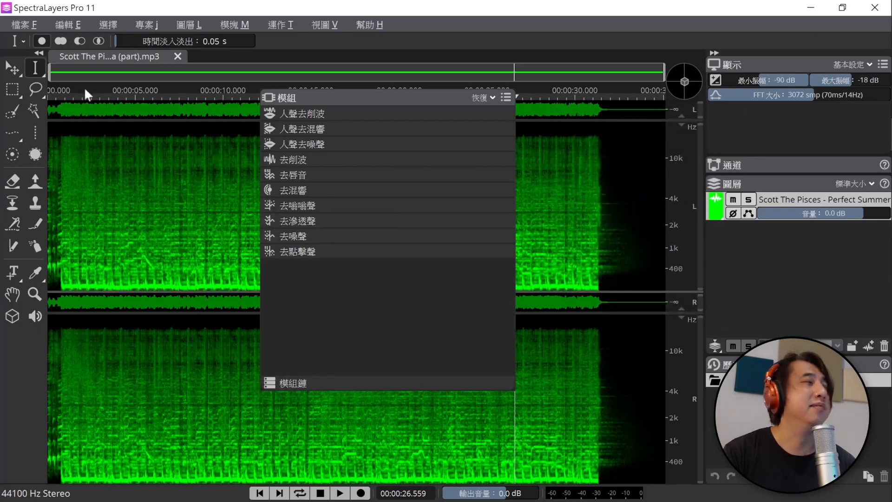
# Open batch processing (批量處理), choose the saved custom preset in its module chain, and close the chain window.
pyautogui.click(34, 27)
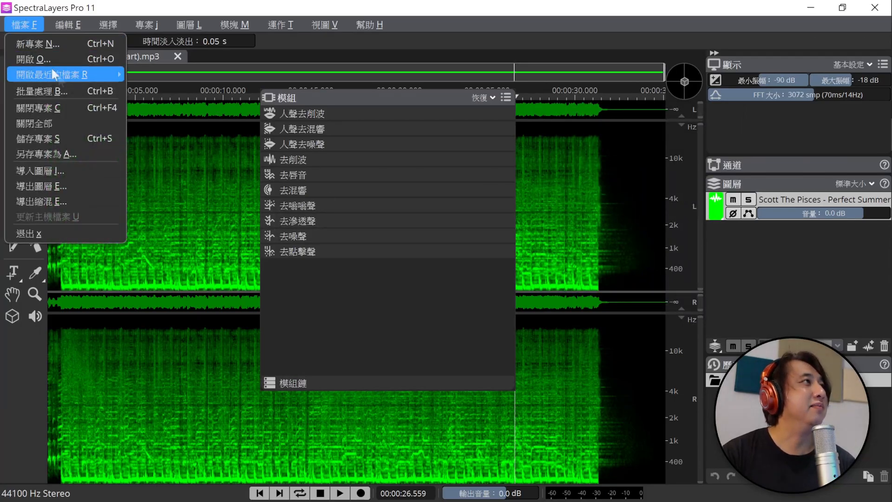
pyautogui.click(104, 90)
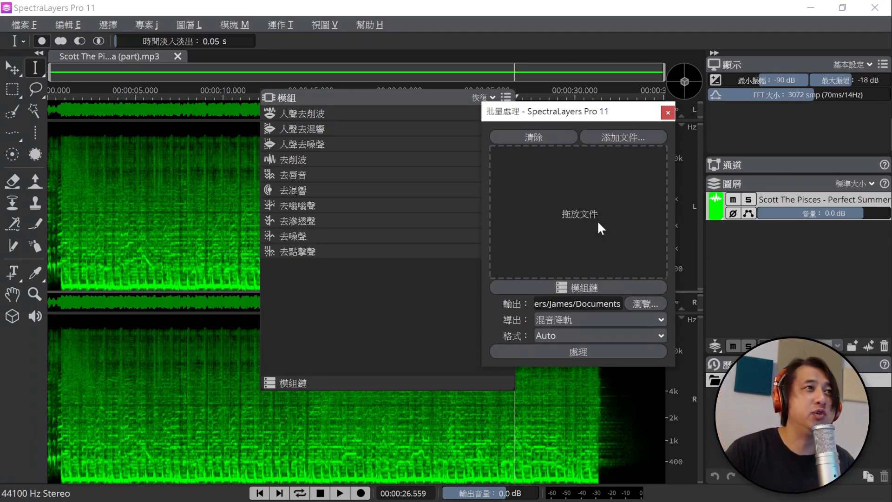
pyautogui.click(589, 286)
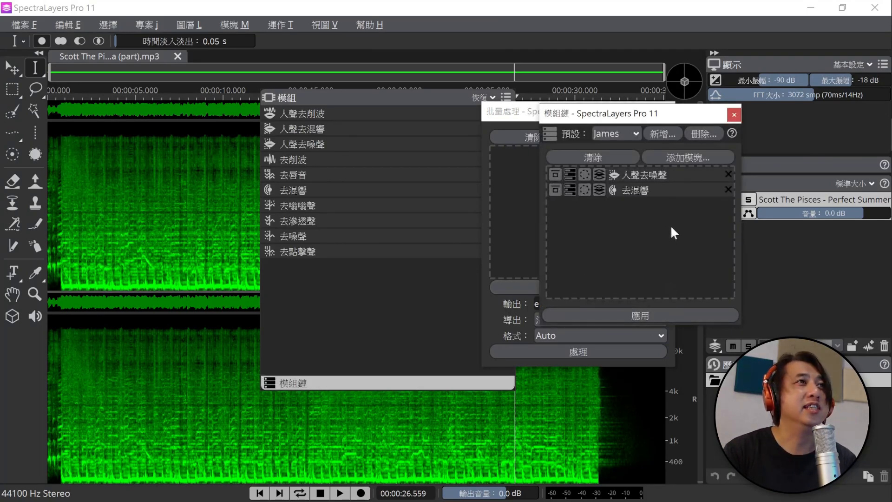
pyautogui.click(618, 133)
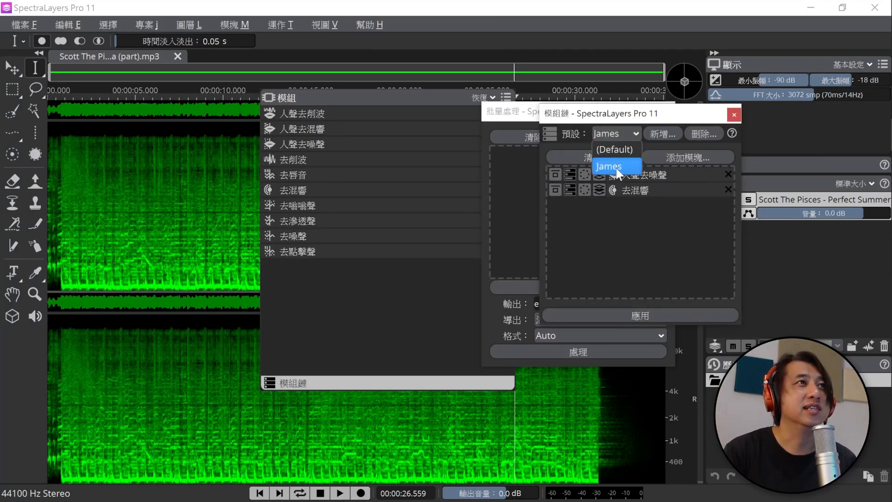
pyautogui.click(617, 168)
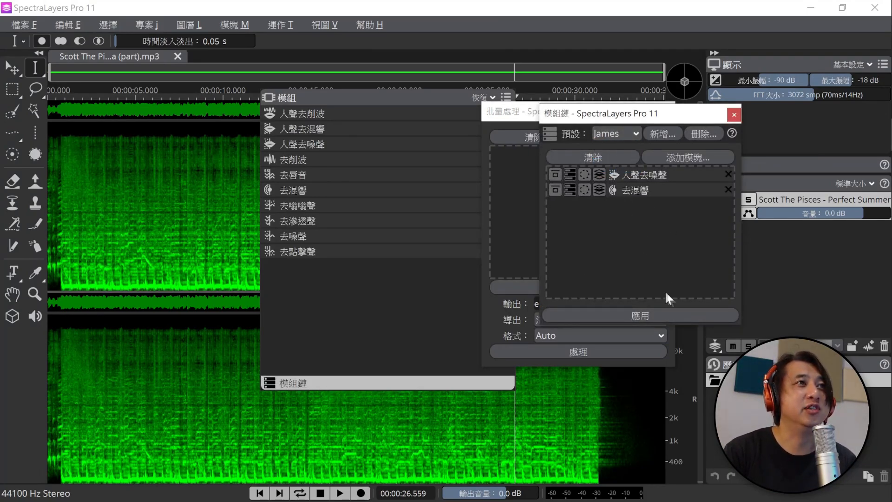
pyautogui.click(734, 114)
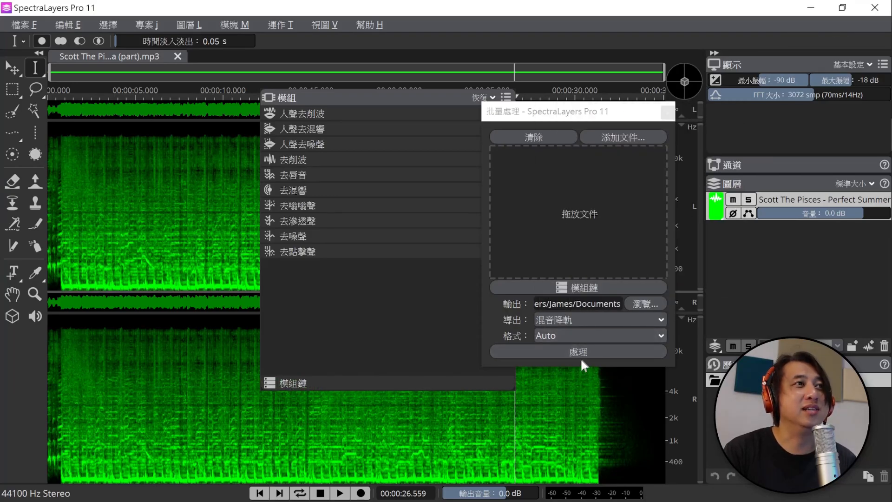